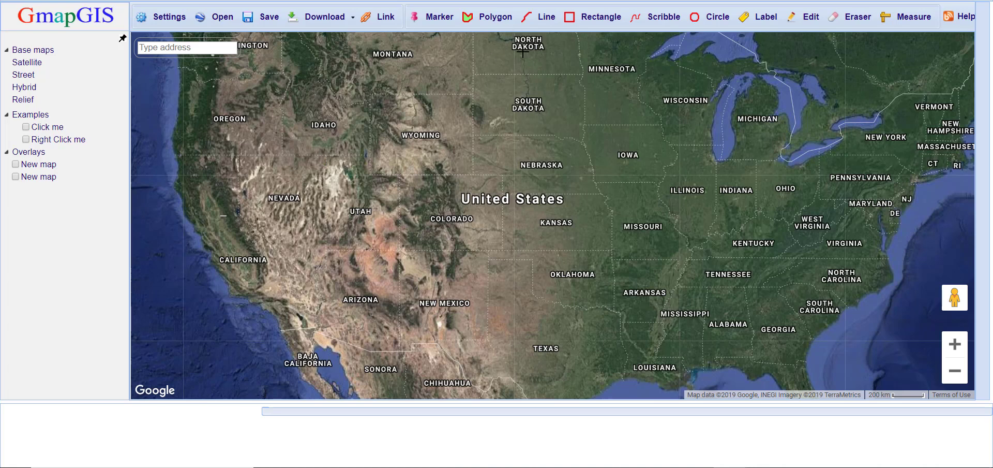
- Draw a straight line across the map from the central California coast to the New York–Pennsylvania border area
left_click(535, 22)
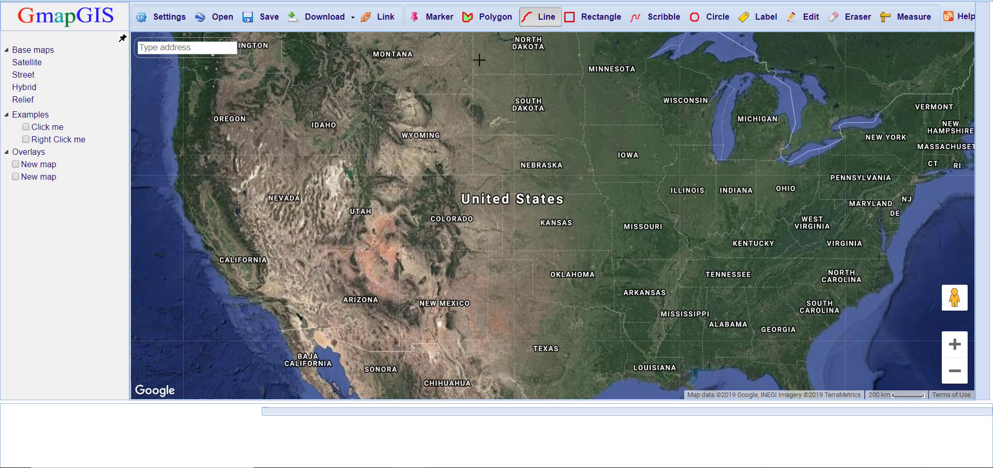
left_click(209, 235)
double_click(909, 160)
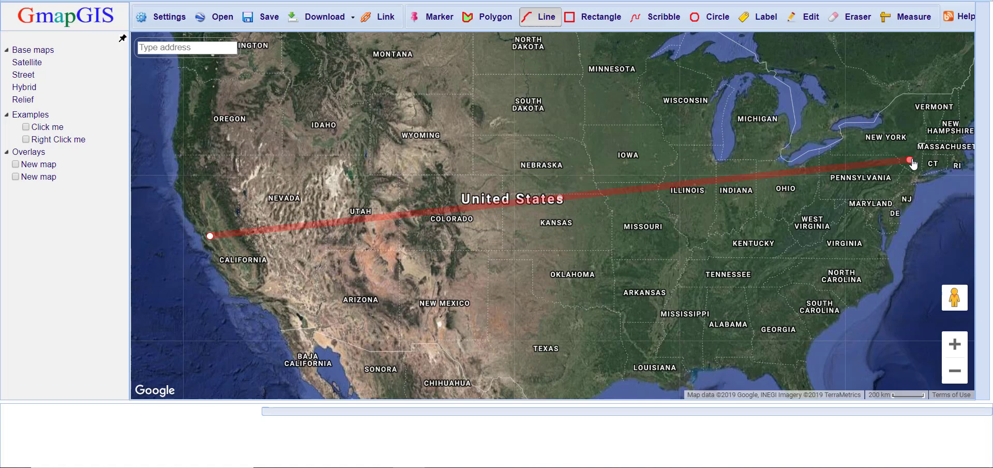
left_click(537, 20)
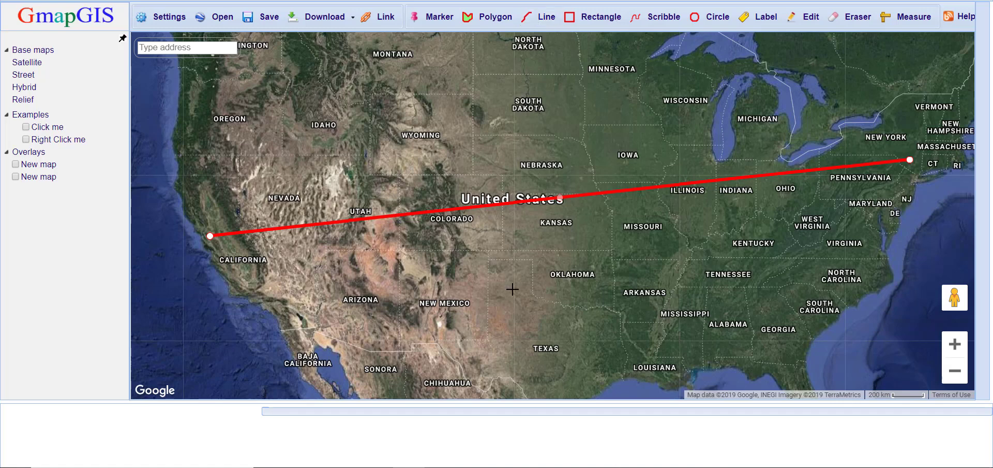
- Add a label to the map and set its text to "Point A"
left_click(755, 20)
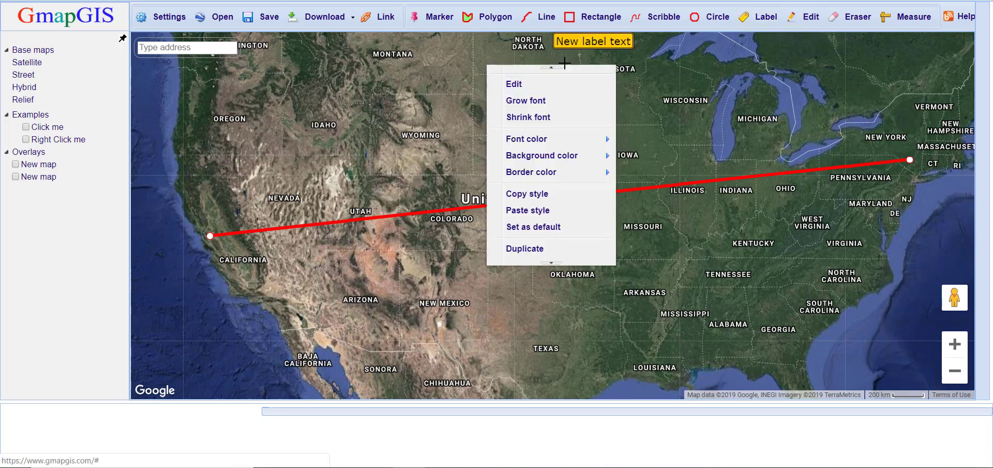
left_click(520, 86)
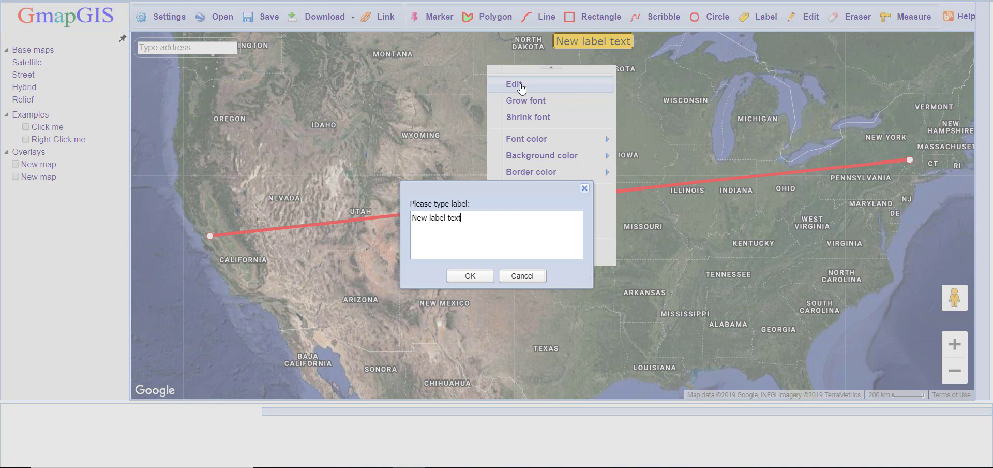
key("BackSpace")
key("BackSpace")
key("BackSpace")
key("BackSpace")
key("BackSpace")
key("BackSpace")
key("BackSpace")
key("BackSpace")
key("BackSpace")
key("BackSpace")
key("BackSpace")
key("BackSpace")
key("BackSpace")
key("BackSpace")
type("Point A")
left_click(471, 277)
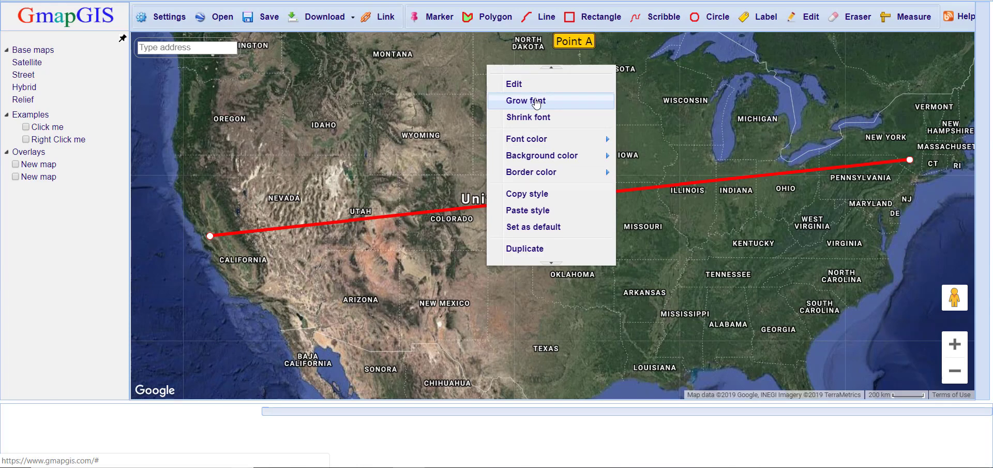
- Enlarge the "Point A" label's font by two steps and place it just below the line's California end
left_click(537, 103)
left_click(537, 103)
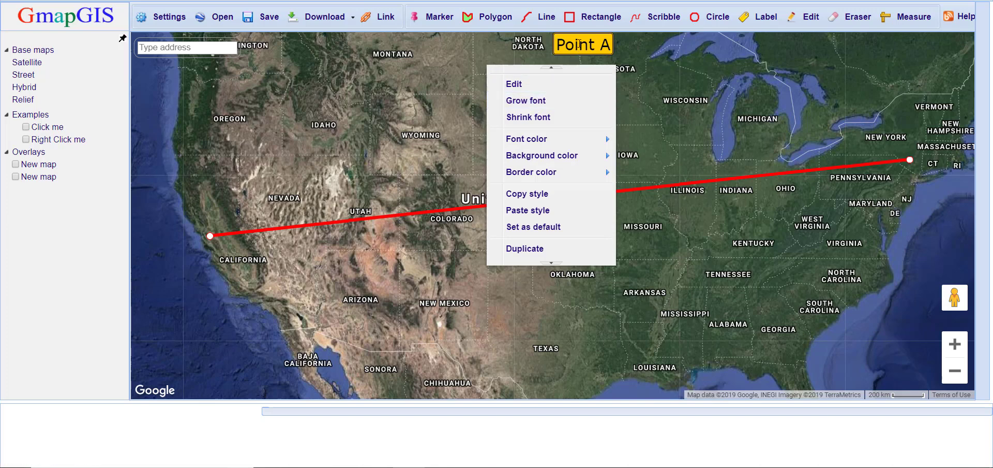
left_click_drag(579, 45, 205, 253)
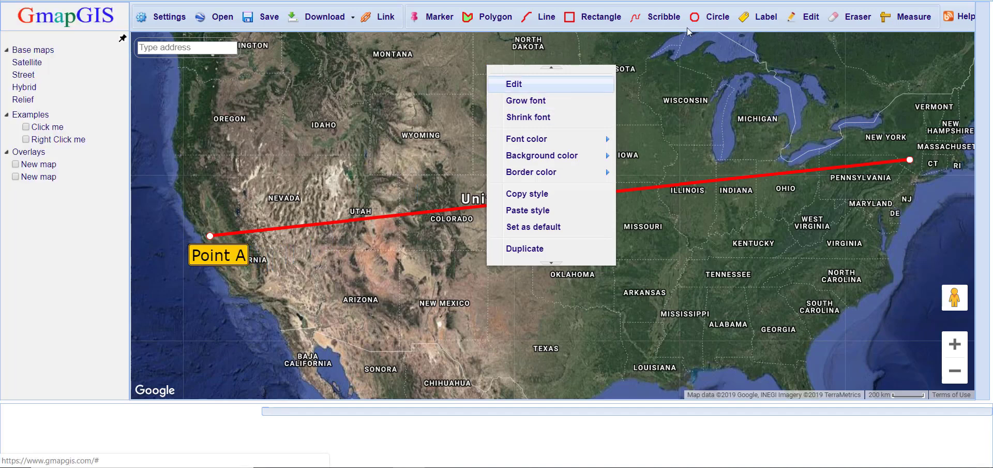
- Add a second label to the map with the text "Point B"
left_click(758, 16)
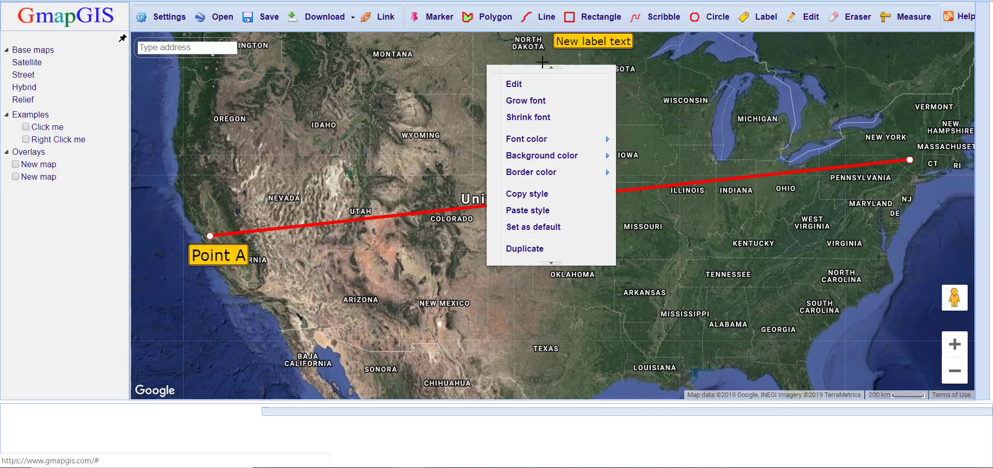
left_click(514, 84)
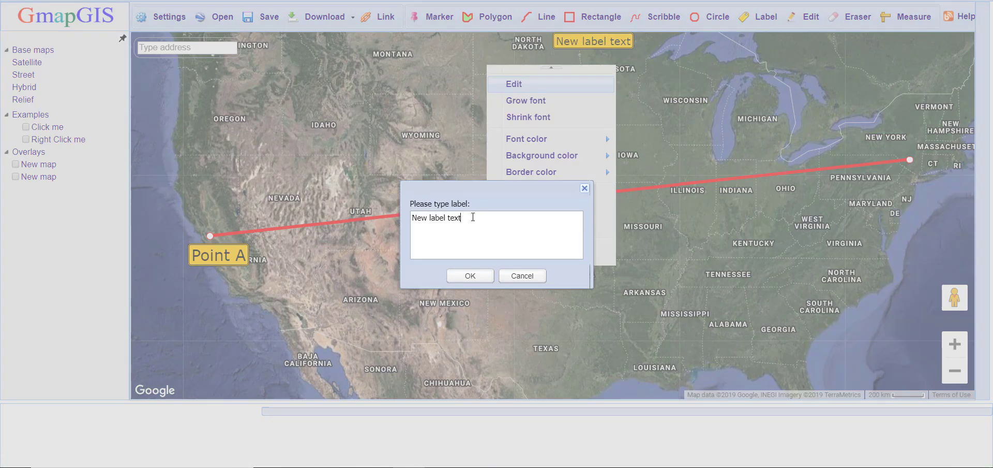
left_click_drag(473, 216, 358, 232)
type("Point B")
left_click(469, 275)
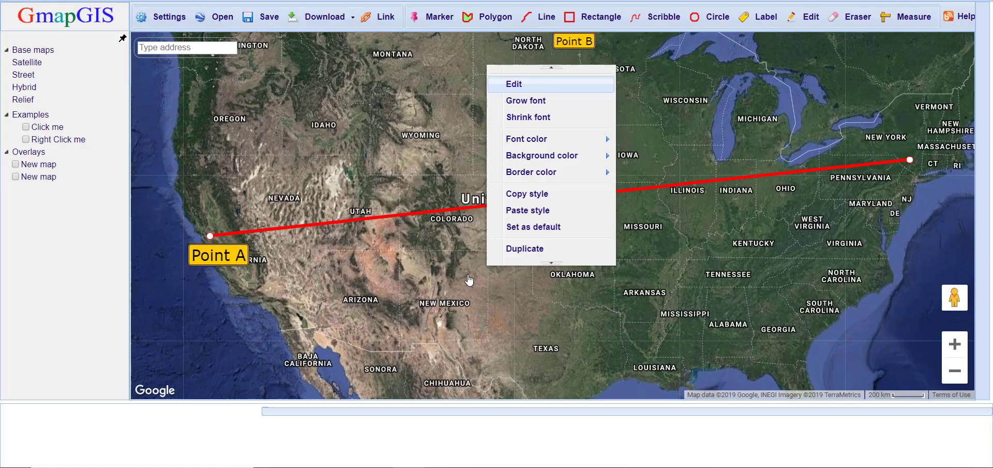
- Enlarge the "Point B" label's font by two steps and place it just below the line's eastern end
left_click(529, 105)
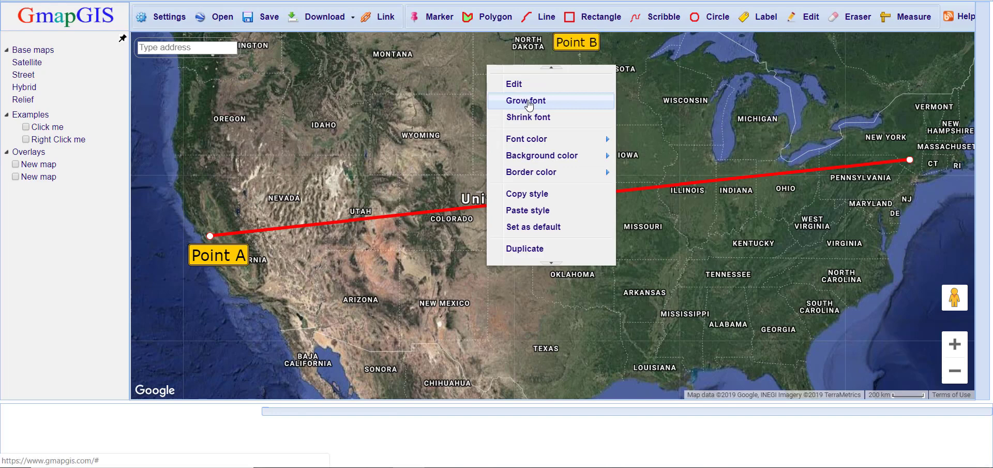
left_click(527, 103)
mouse_move(535, 160)
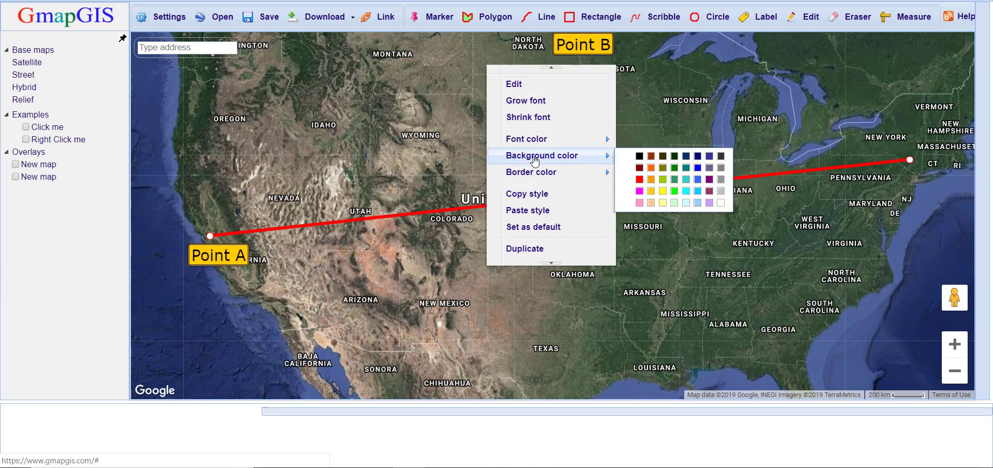
mouse_move(535, 176)
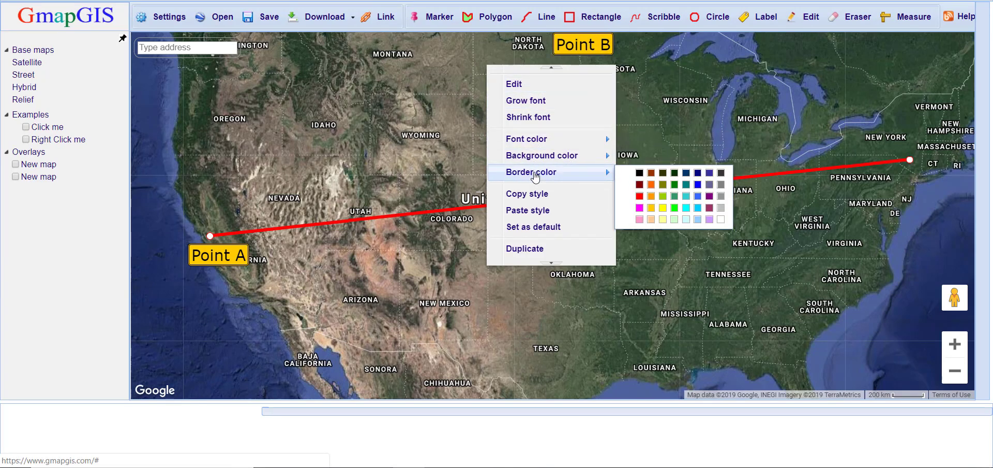
left_click_drag(590, 43, 910, 179)
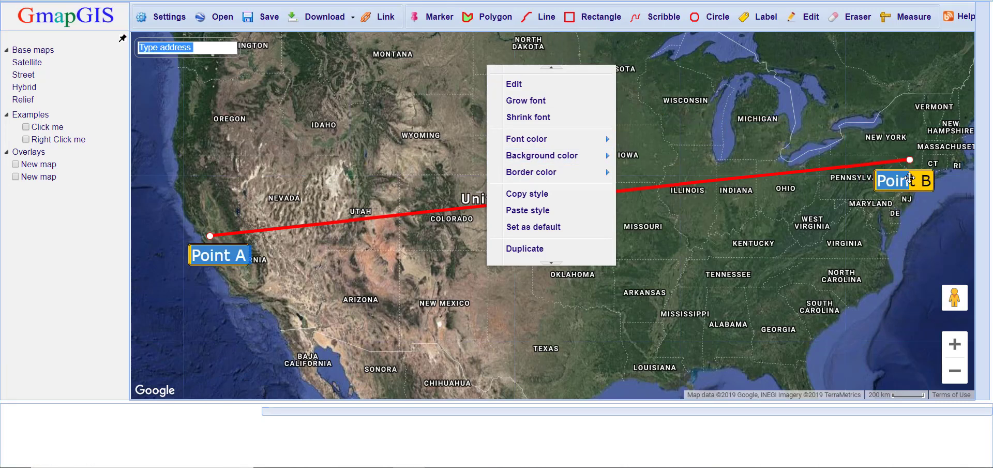
left_click(815, 224)
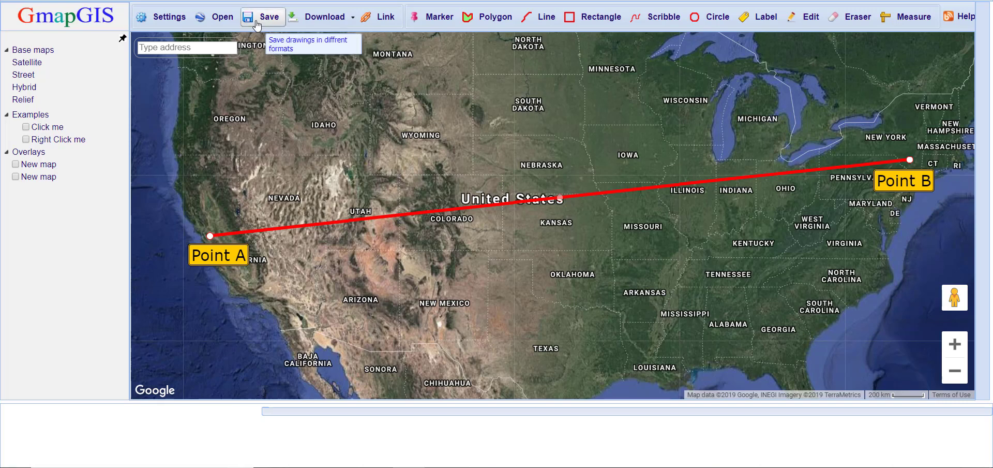
- Generate the map's sharing links and select the view-only link
left_click(310, 22)
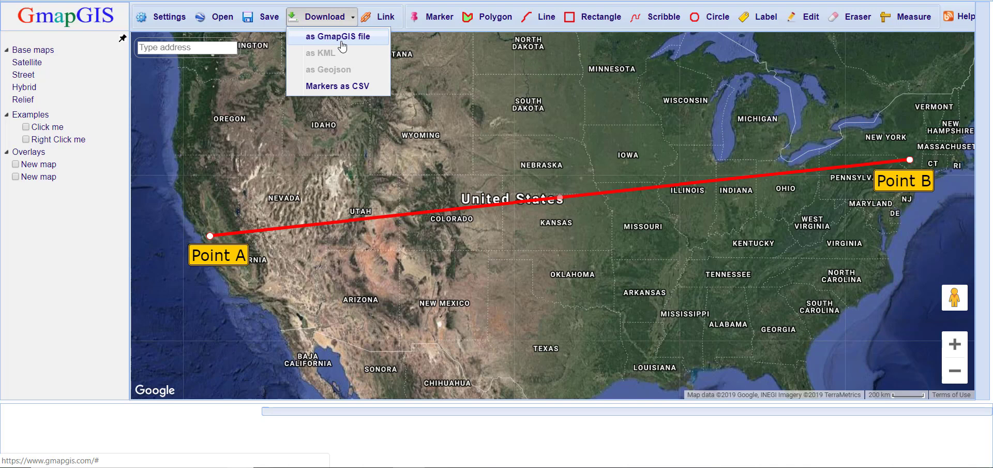
left_click(488, 111)
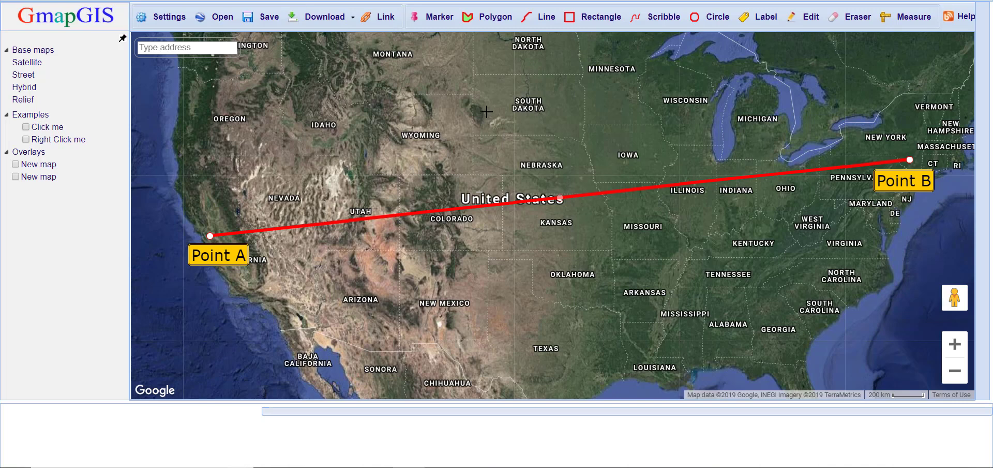
left_click(385, 21)
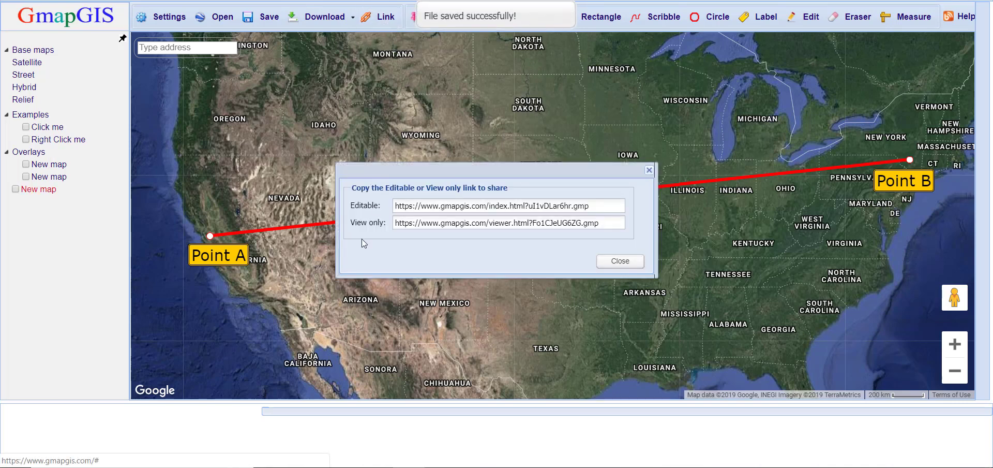
left_click(404, 222)
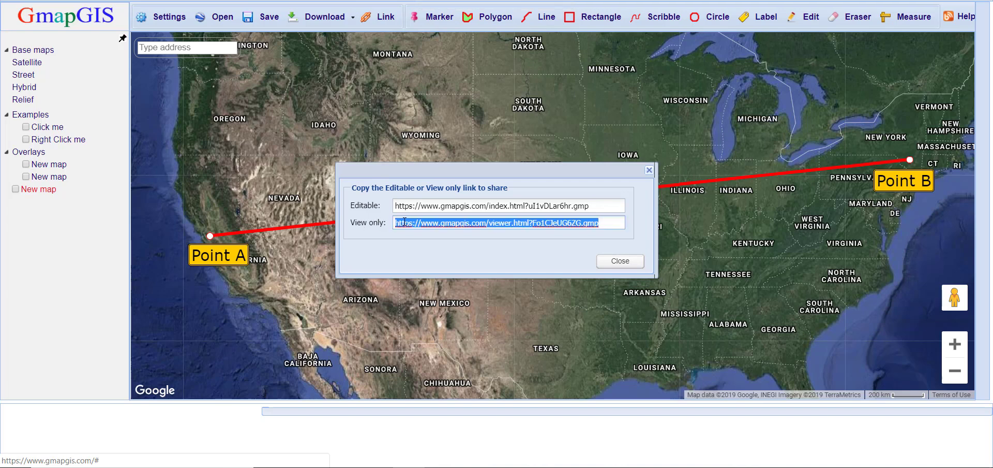
left_click(602, 266)
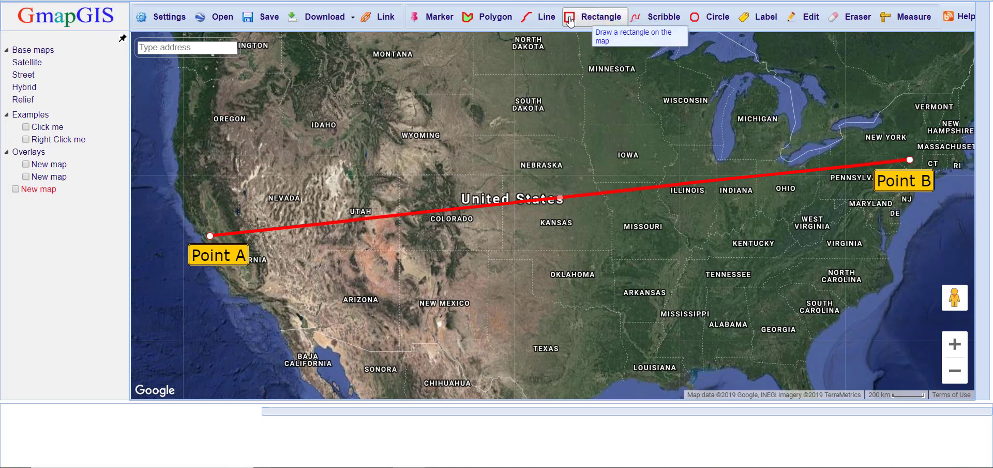
- Place four markers on the map, in northern California, Arizona, Arkansas and western Nebraska
left_click(439, 20)
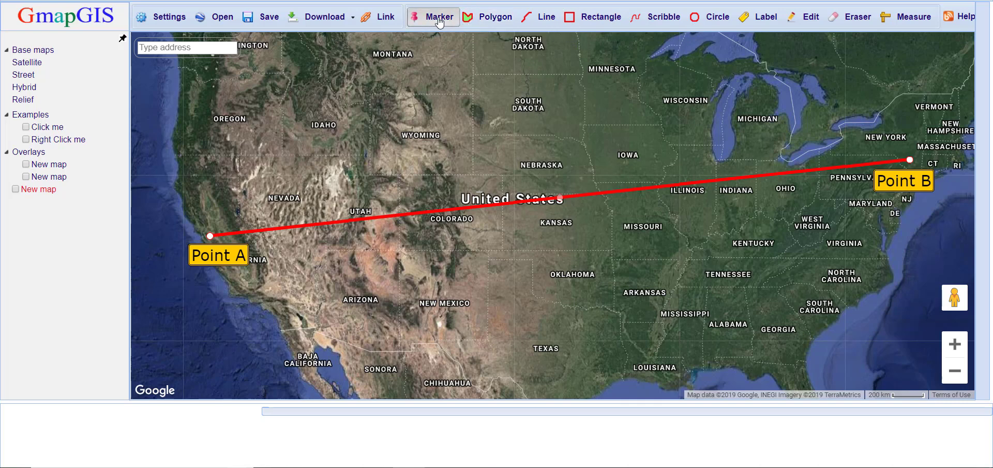
left_click(215, 209)
left_click(365, 306)
left_click(644, 286)
left_click(326, 21)
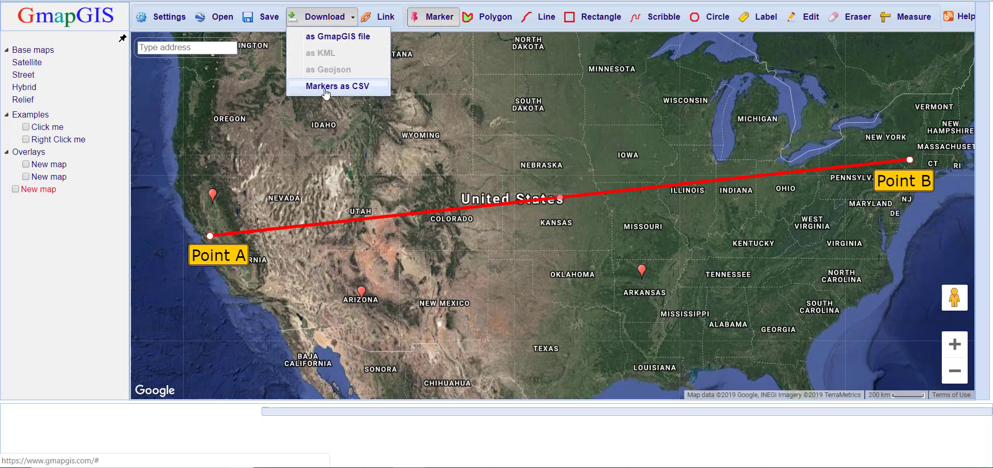
left_click(501, 157)
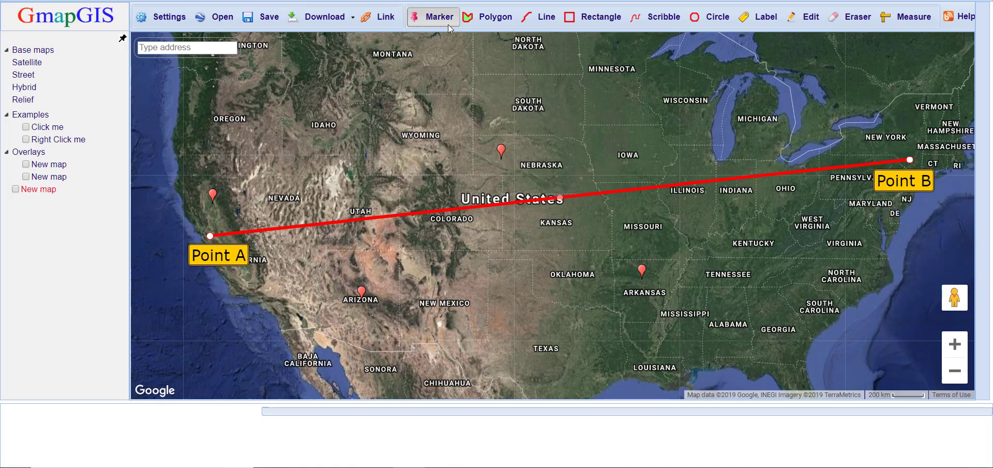
- Draw a four-cornered polygon over the area between Idaho, Wyoming and northern Utah
left_click(480, 20)
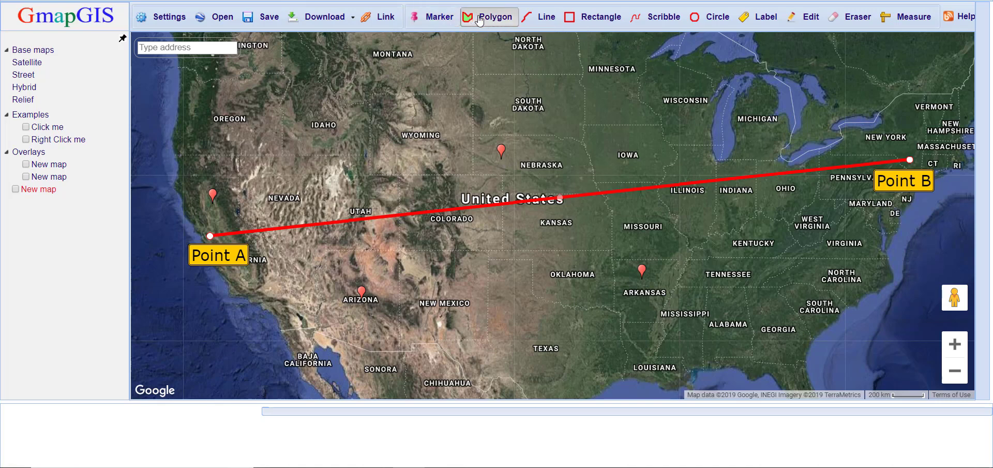
left_click(345, 108)
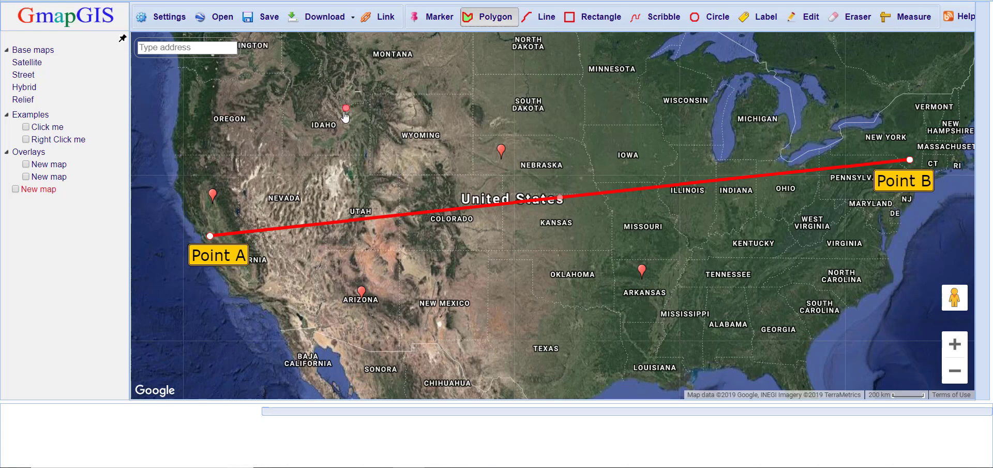
left_click(326, 169)
double_click(411, 169)
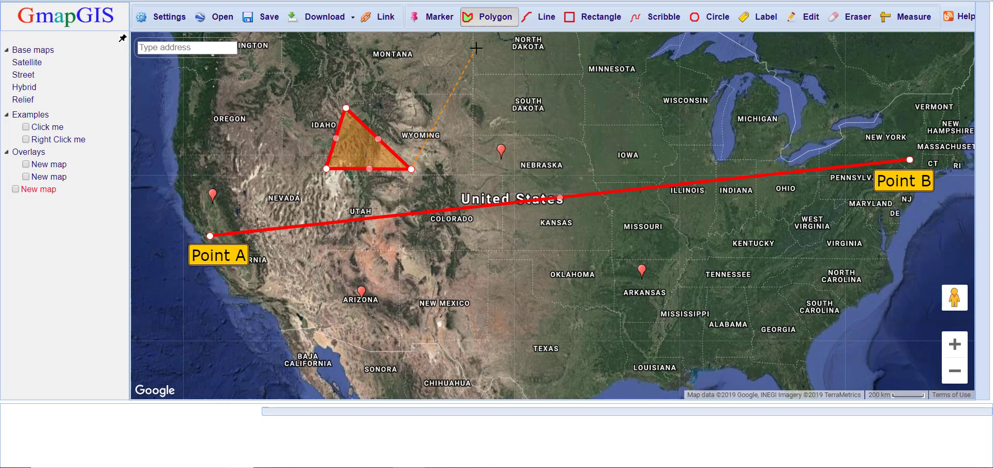
left_click_drag(397, 99, 373, 99)
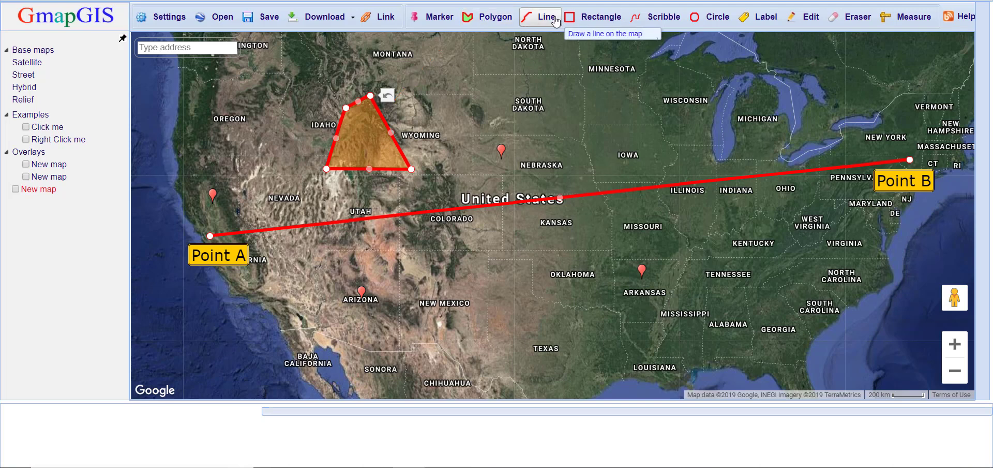
- Scribble a winding freehand line from South Dakota through Iowa and Missouri down to northern Louisiana
left_click(649, 20)
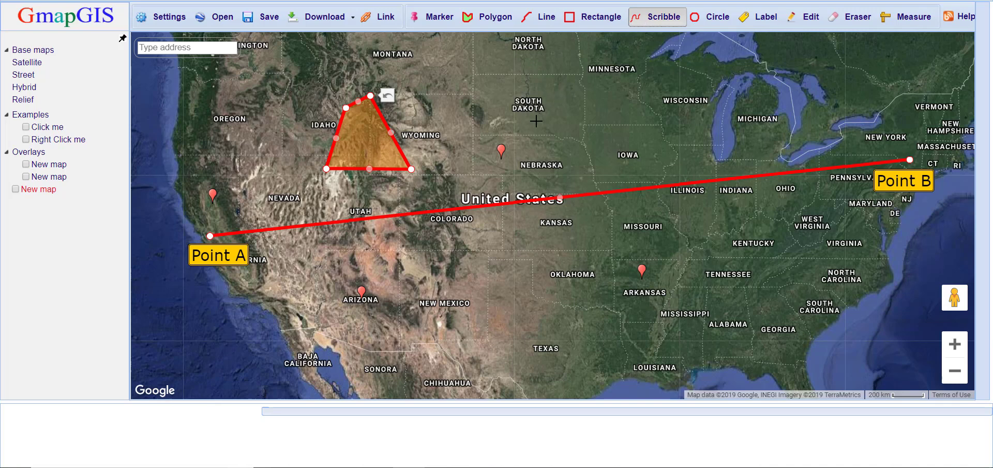
mouse_move(536, 121)
left_mouse_down()
mouse_move(577, 107)
mouse_move(587, 155)
mouse_move(624, 155)
mouse_move(632, 206)
mouse_move(620, 253)
mouse_move(658, 283)
mouse_move(624, 324)
mouse_move(657, 338)
left_mouse_up()
right_click(658, 340)
left_click(719, 266)
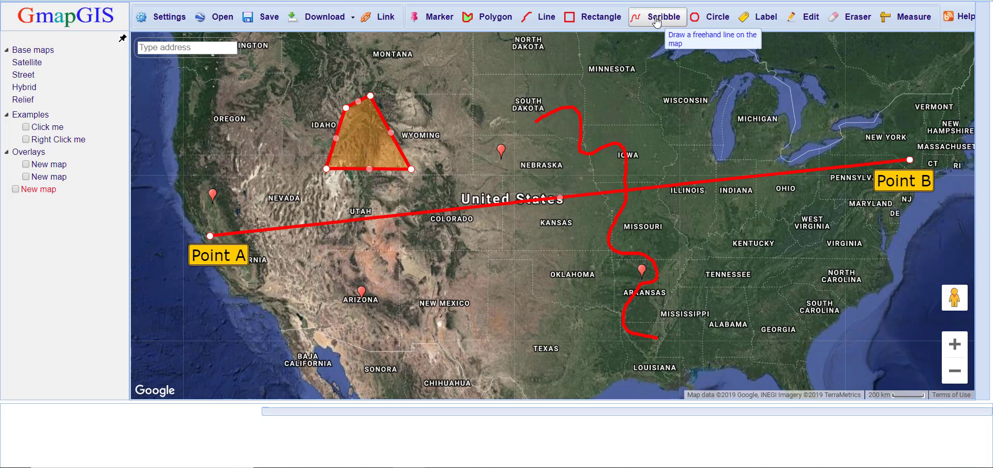
- Compare the base maps by switching the map to Street and to Hybrid
left_click(710, 17)
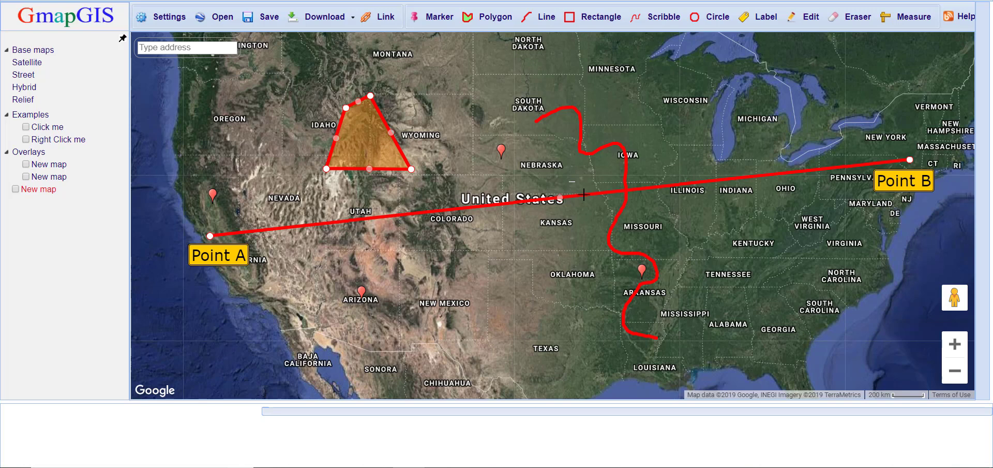
left_click(21, 74)
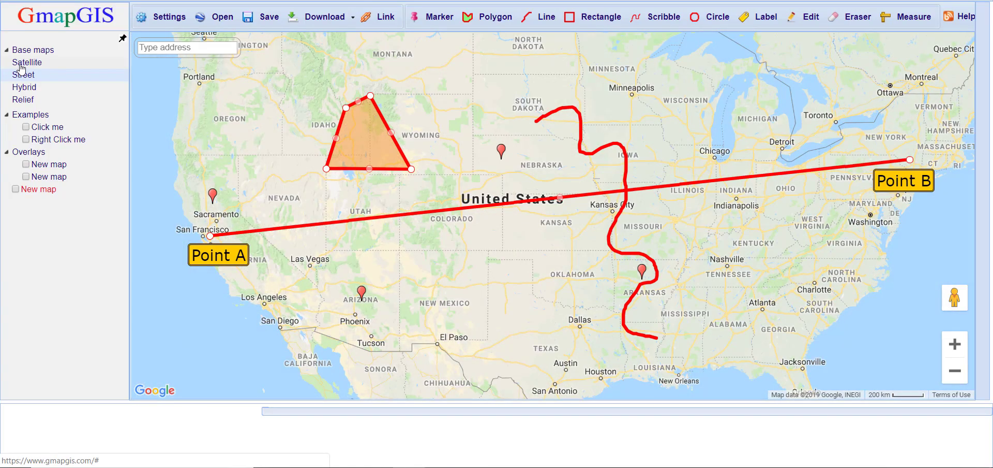
left_click(24, 91)
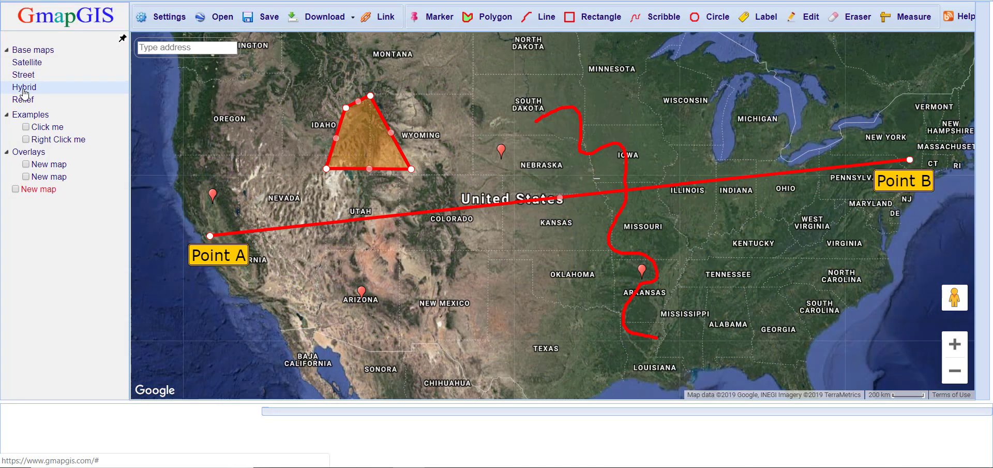